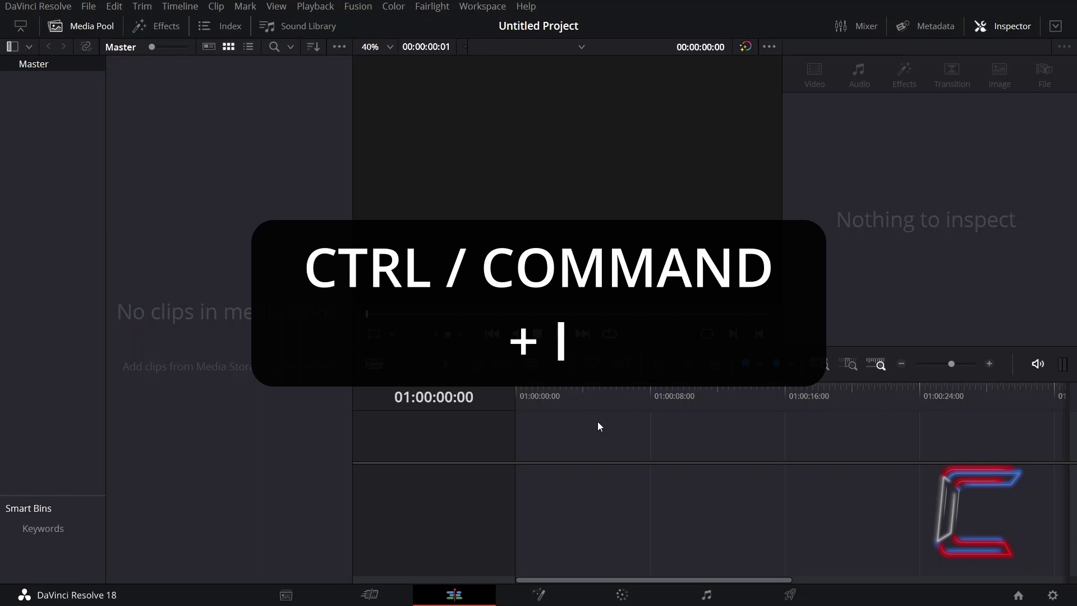
Step: Import the Conti neon C logo image and drop it onto Video 1 of a new Timeline 1
key("ctrl+i")
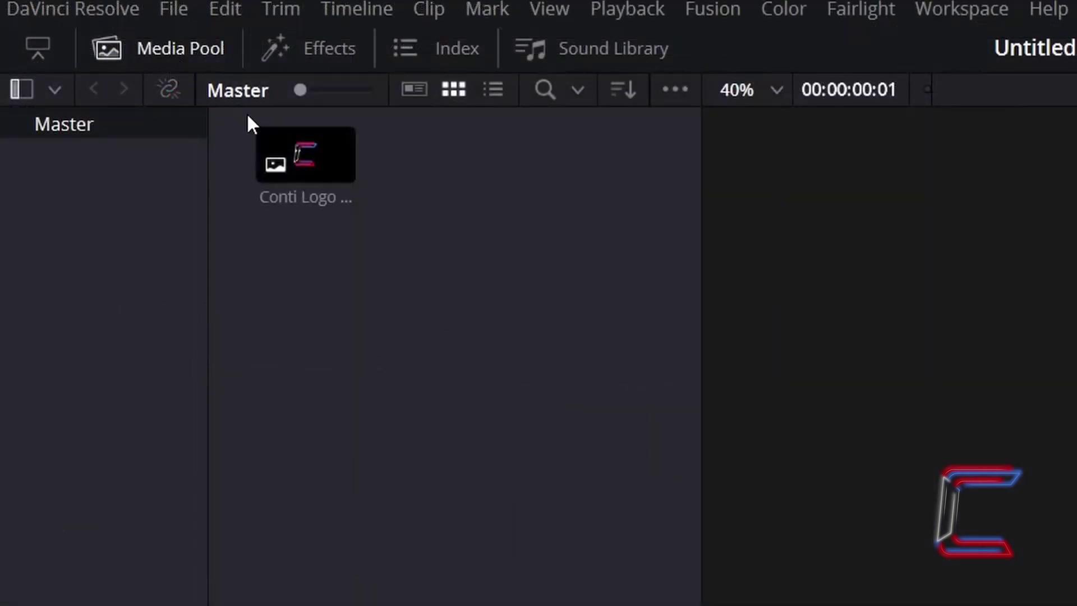
left_click(332, 138)
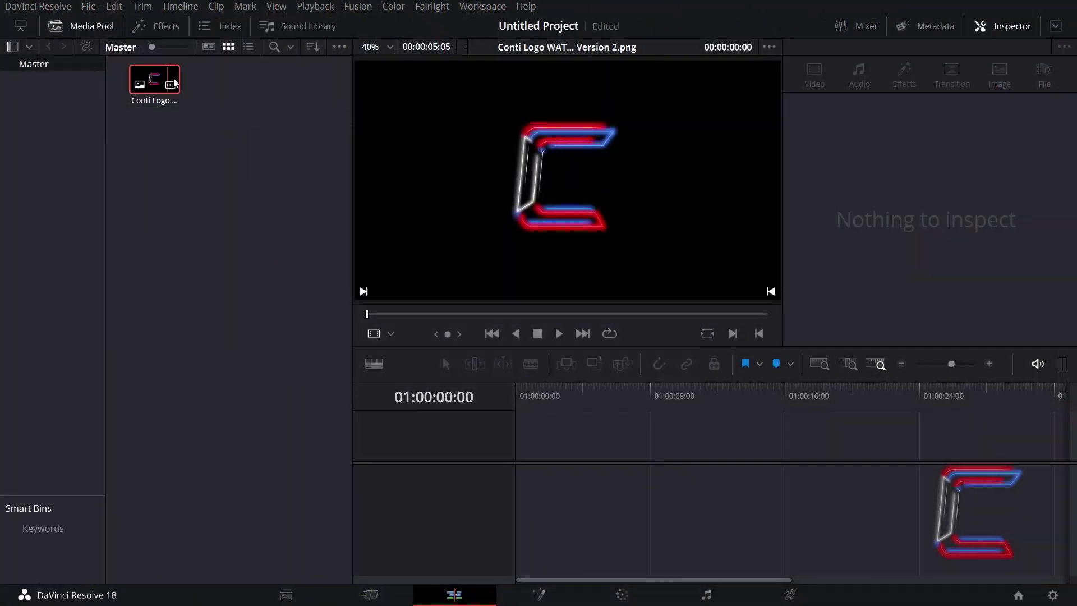
left_click_drag(174, 83, 523, 474)
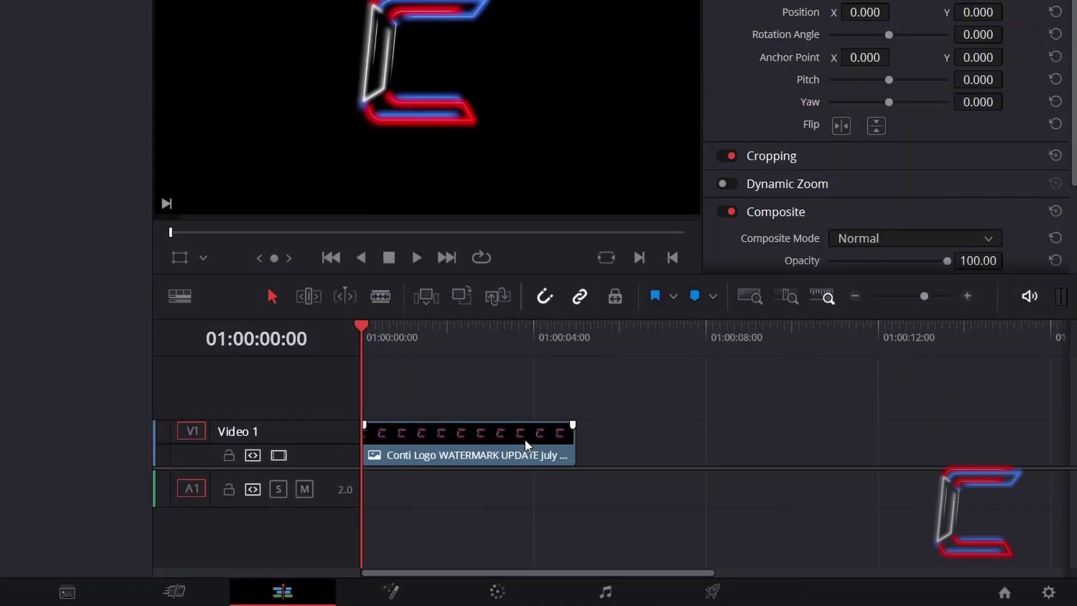
Step: Open the V1 logo clip in the Fusion page to show its MediaIn1-to-MediaOut1 nodes
right_click(521, 437)
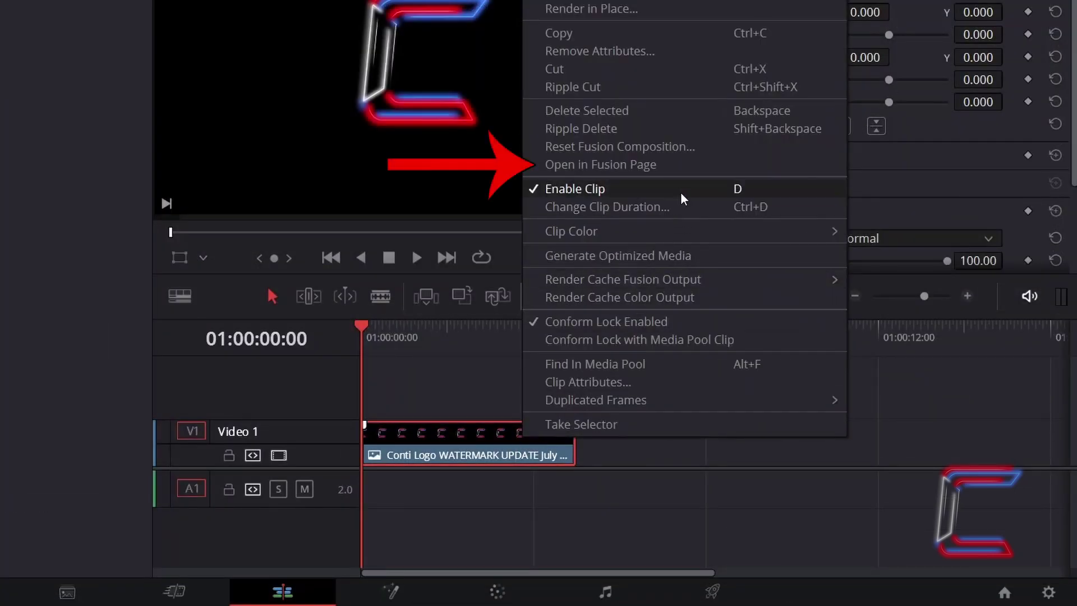
left_click(682, 166)
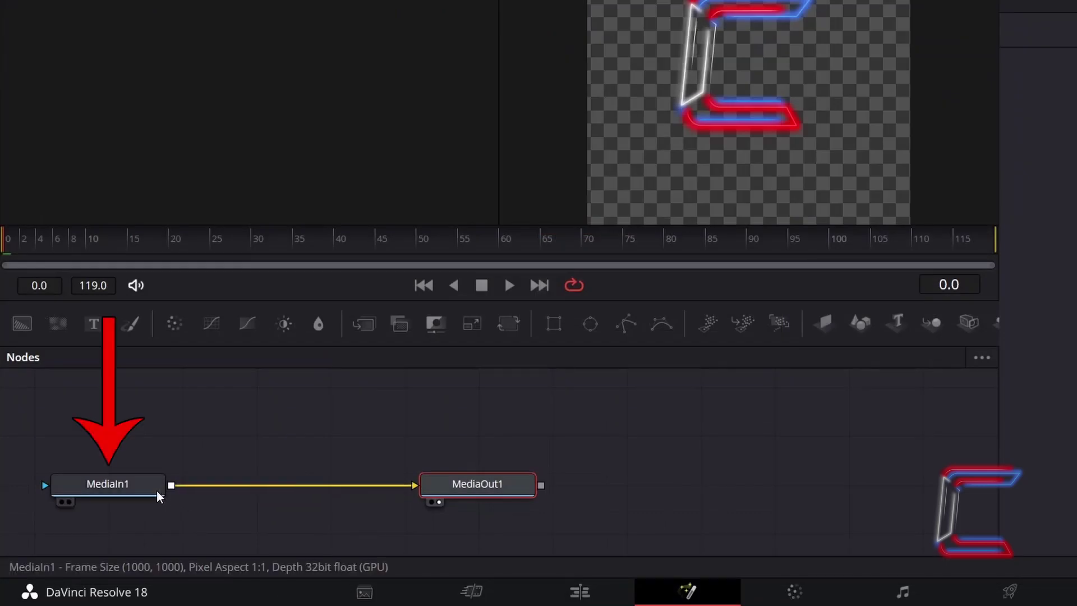
Step: Add a Merge node after MediaIn1 using the Shift+Space node search
left_click(156, 490)
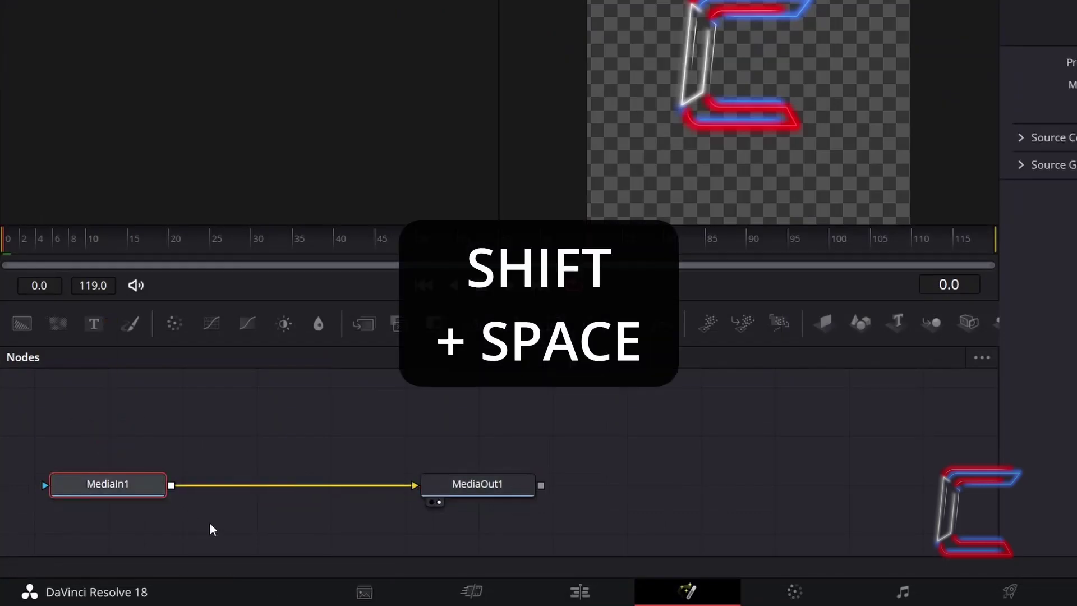
key("shift+space")
type("Merge")
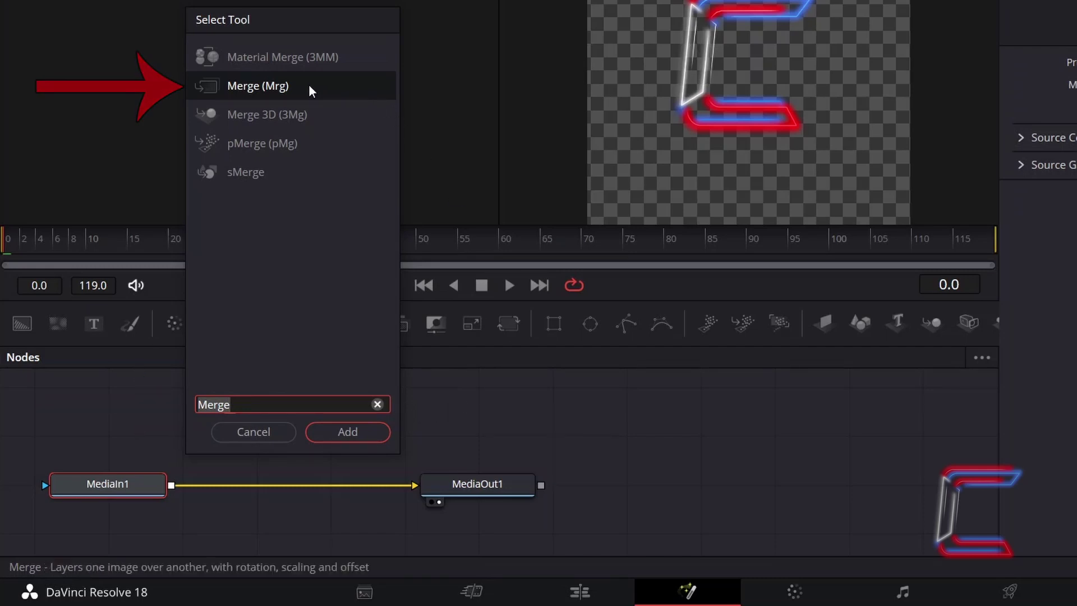
left_click(361, 429)
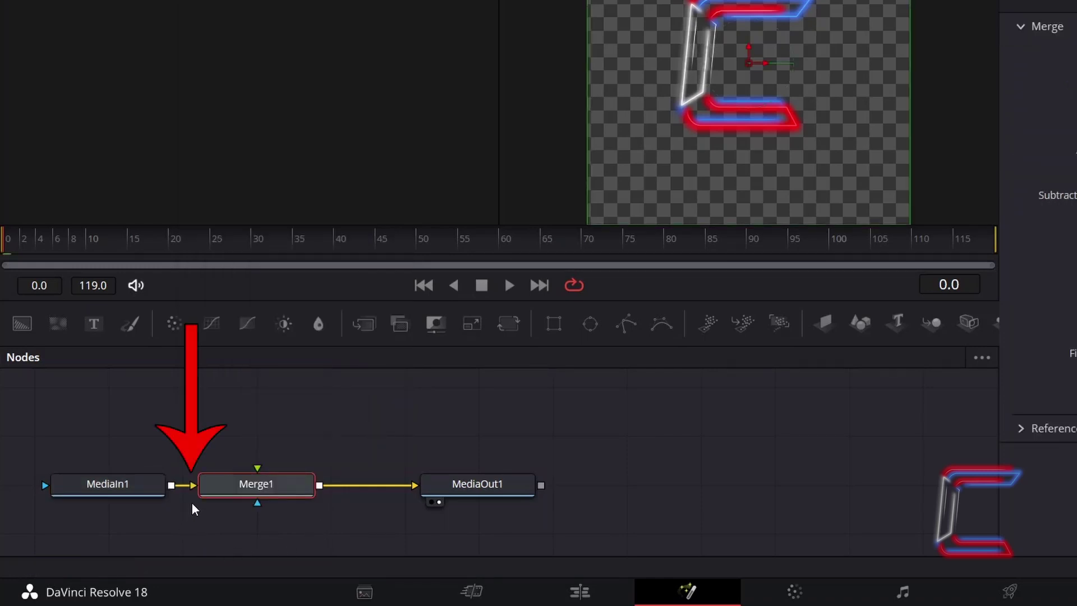
Step: Copy MediaIn1 and paste it as a second logo input, MediaIn1_1
left_click(265, 422)
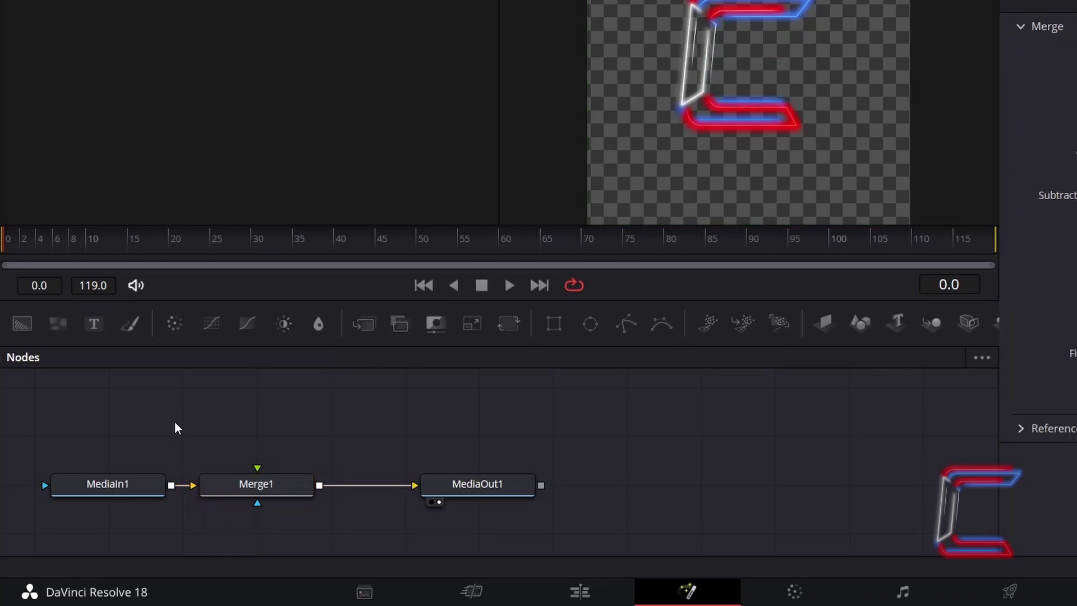
left_click(133, 494)
key("ctrl+c")
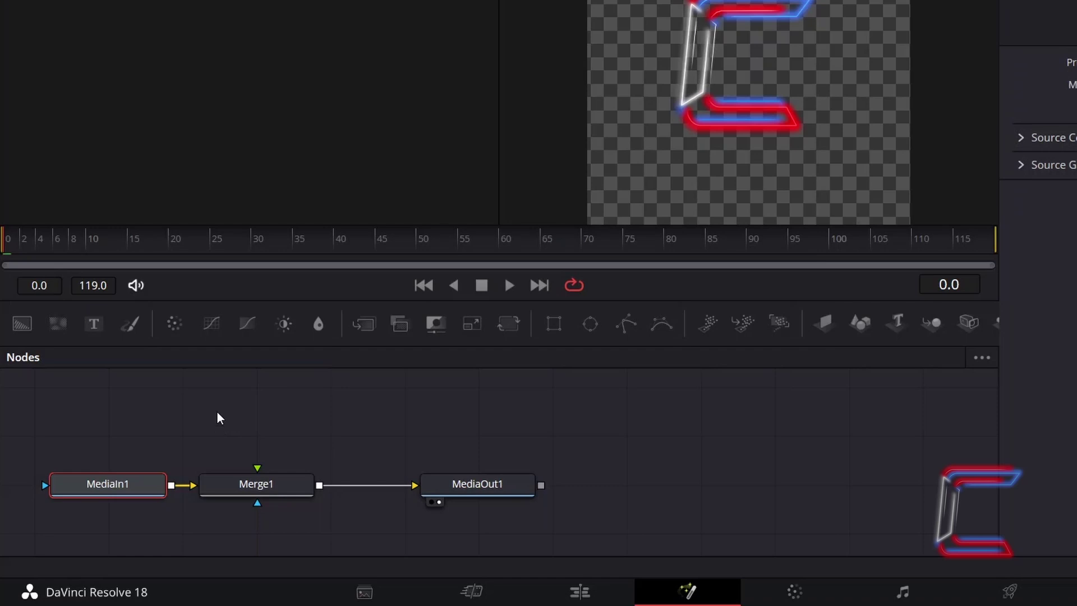
left_click(217, 415)
key("ctrl+v")
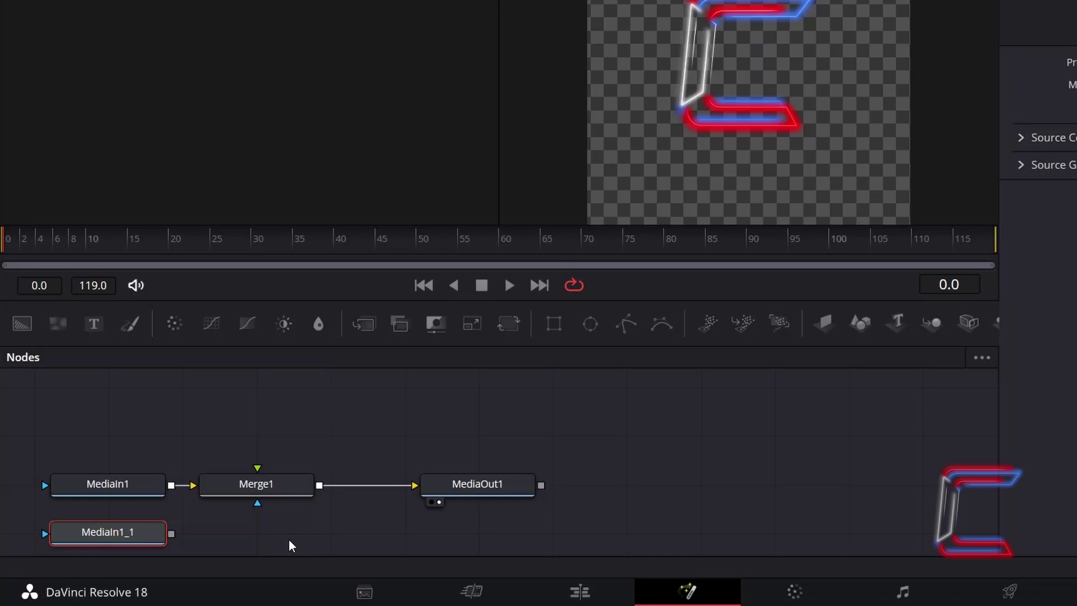
Step: Add a Transform node after MediaIn1_1 and wire Transform1 into Merge1's foreground input
key("shift+space")
type("Transform")
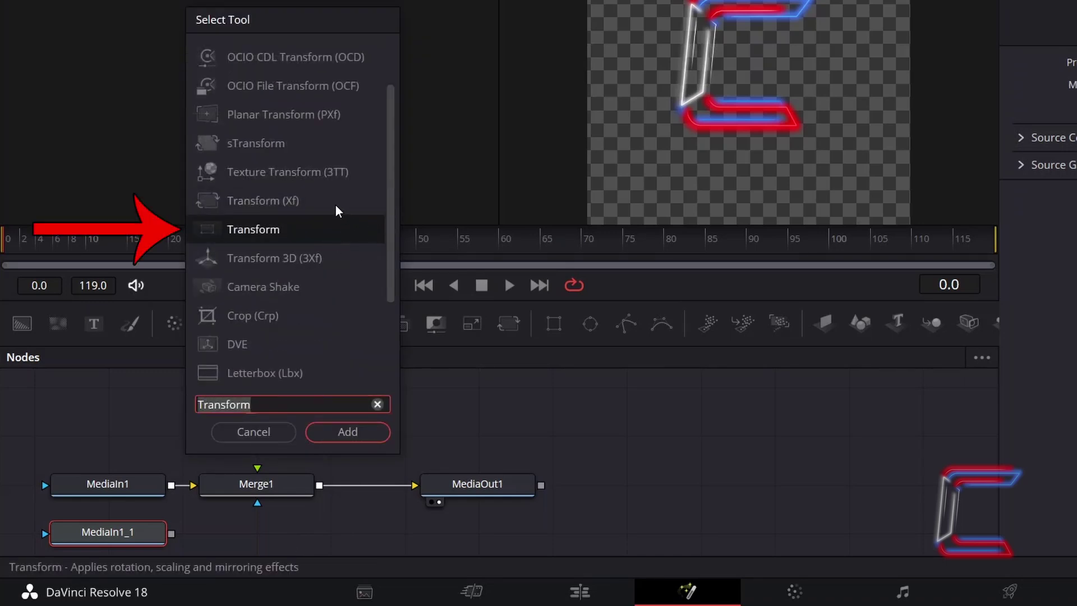
left_click(365, 433)
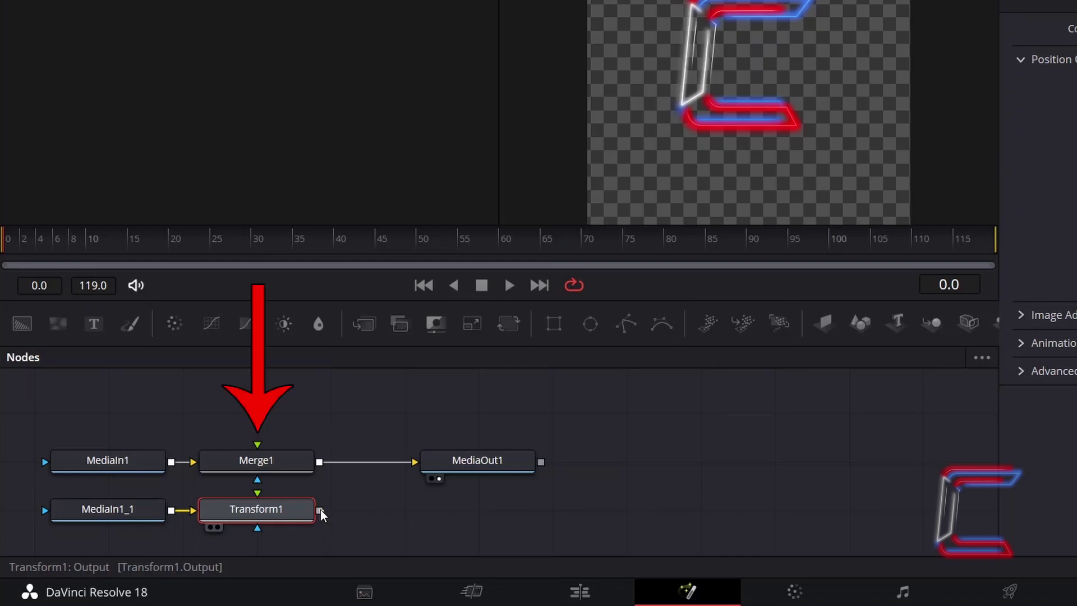
left_click_drag(321, 511, 265, 447)
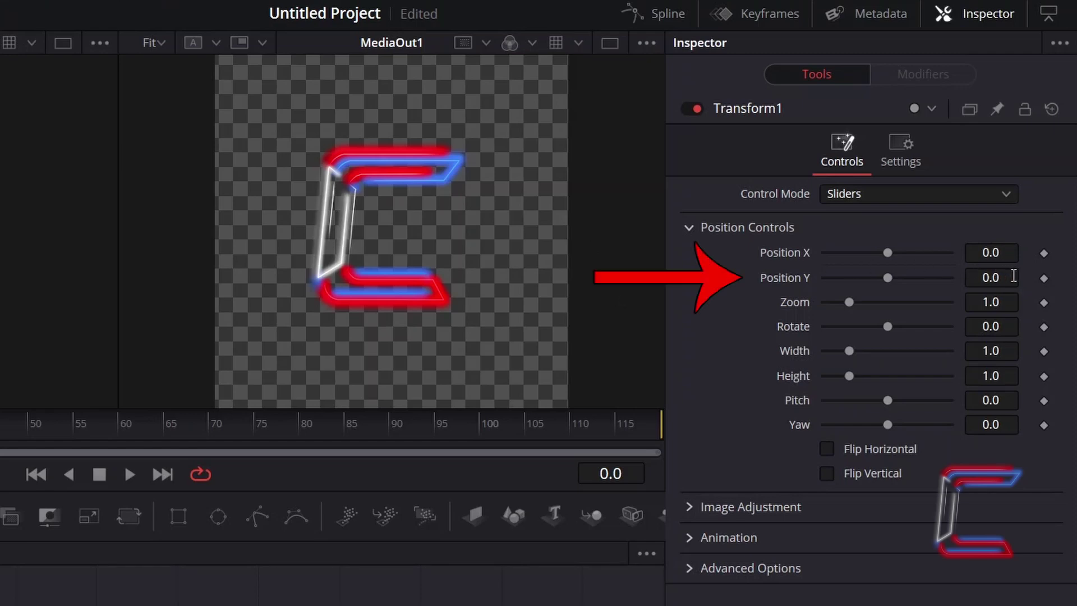
Step: Set Transform1's Position Y to -0.45 and enable Flip Vertical
left_click(1013, 277)
key("BackSpace")
key("BackSpace")
key("BackSpace")
type("-0.45")
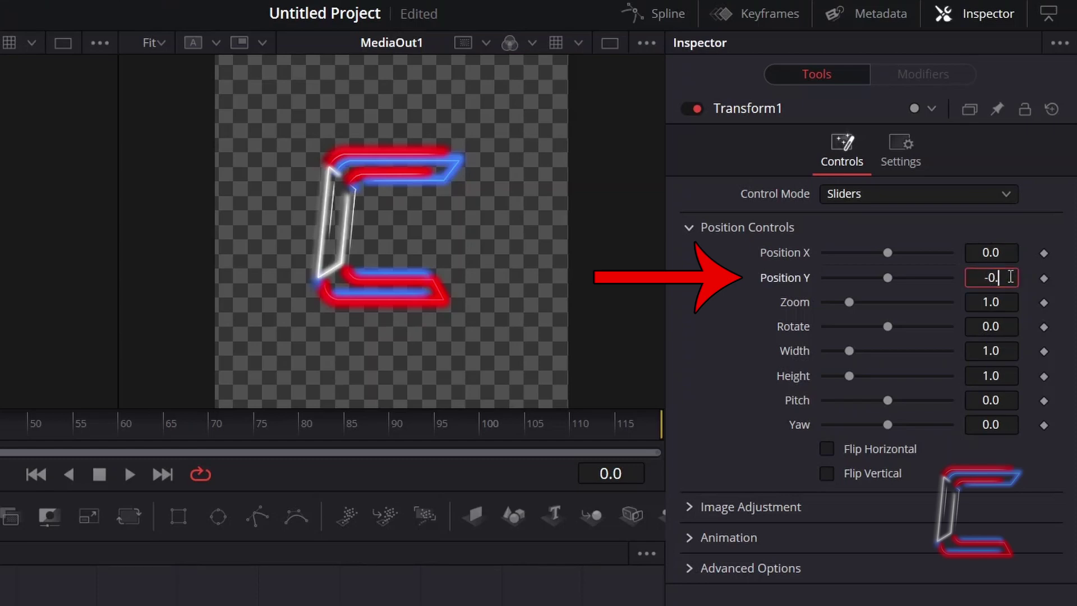
key("Tab")
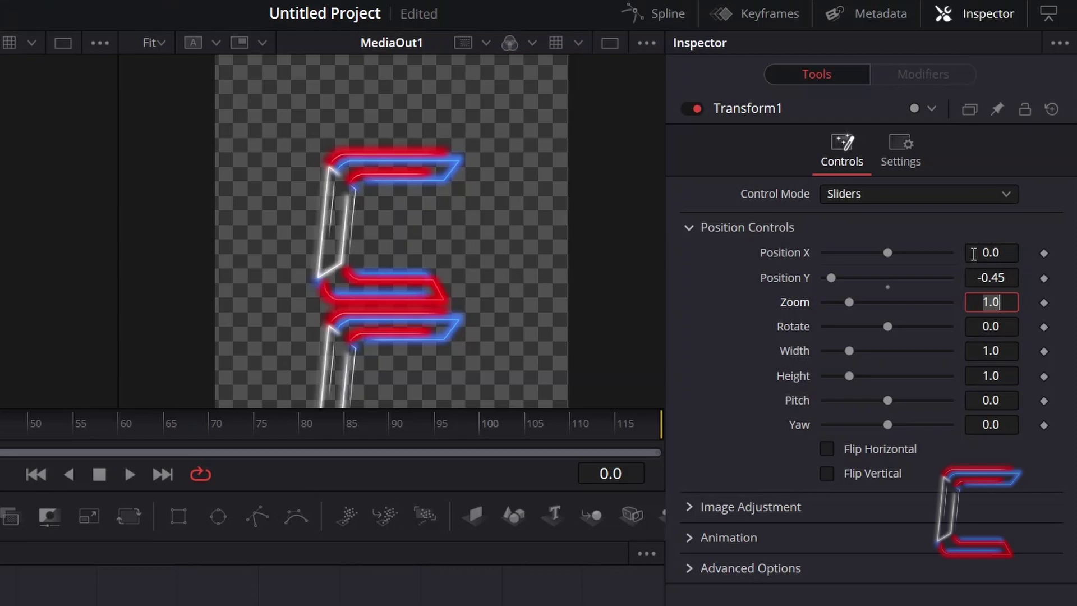
left_click(756, 417)
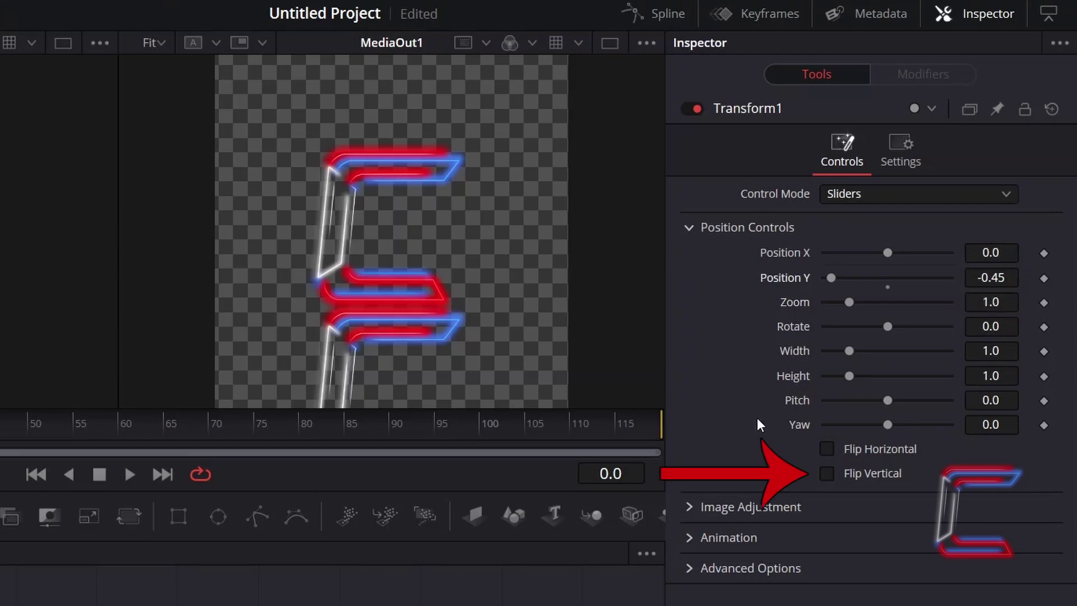
left_click(826, 473)
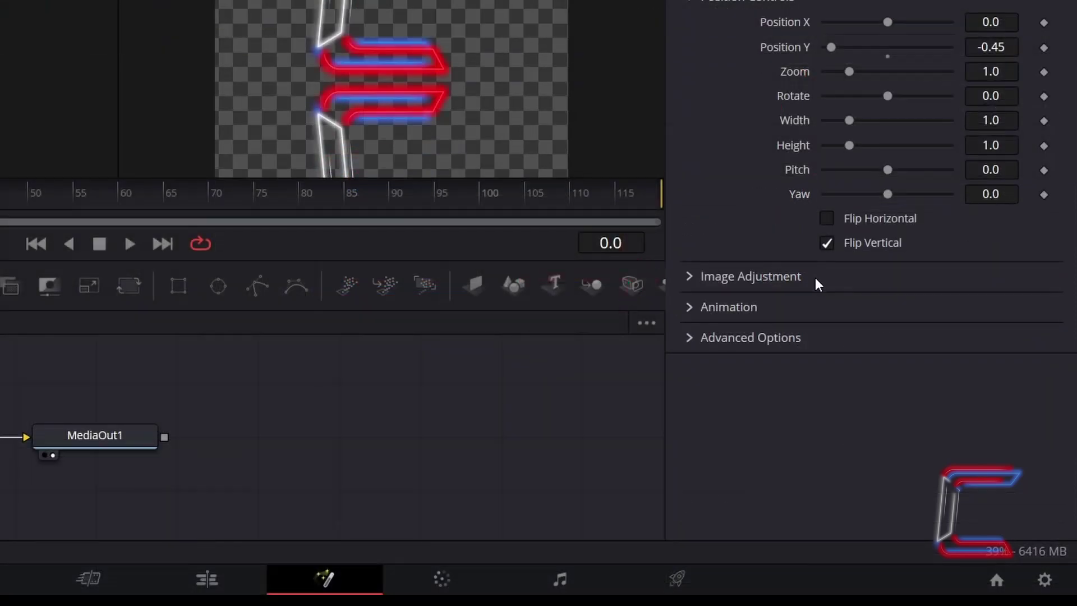
Step: Enable Crop in Transform1's Image Adjustment with Crop Top 0.3
left_click(815, 277)
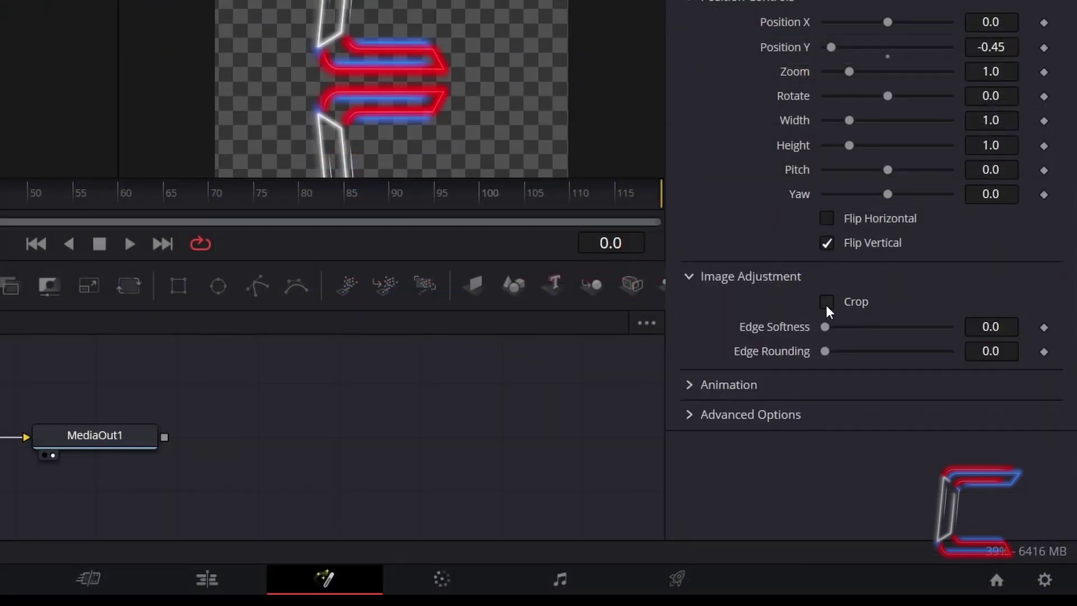
left_click(826, 303)
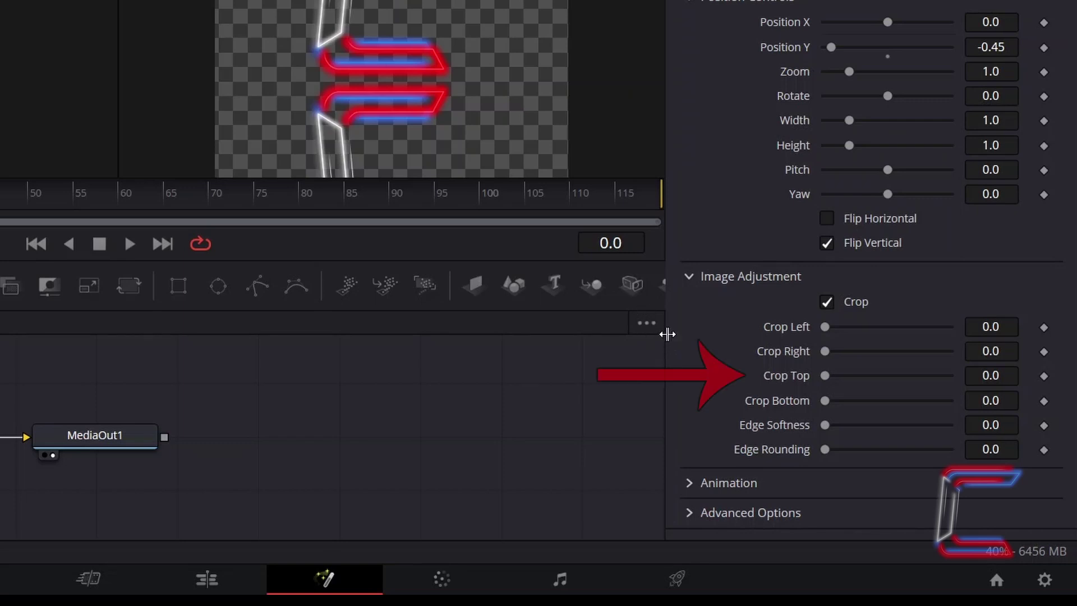
left_click(999, 374)
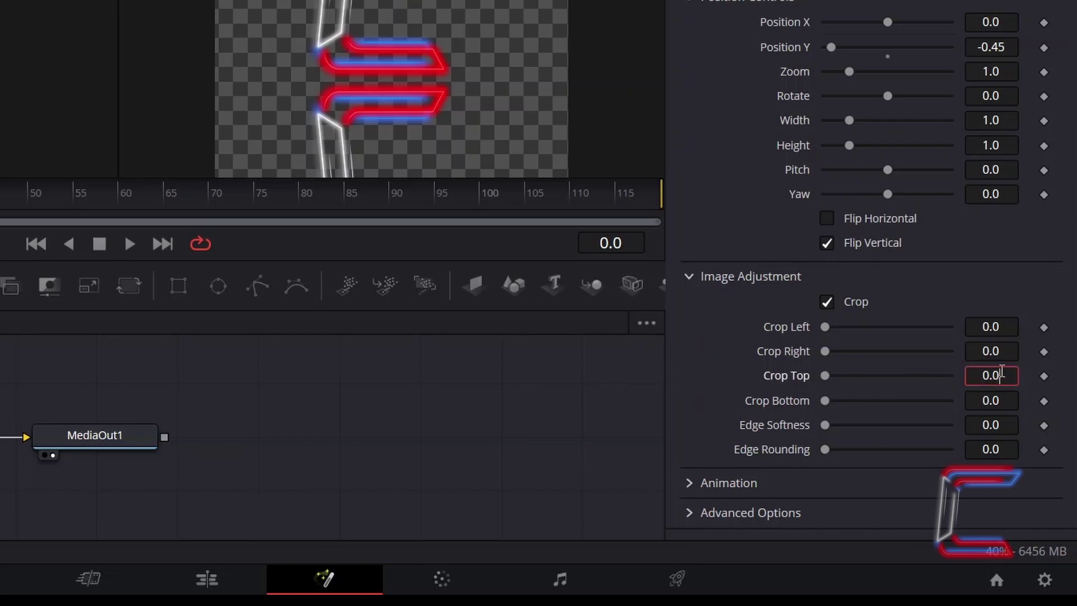
key("BackSpace")
type("3")
key("Tab")
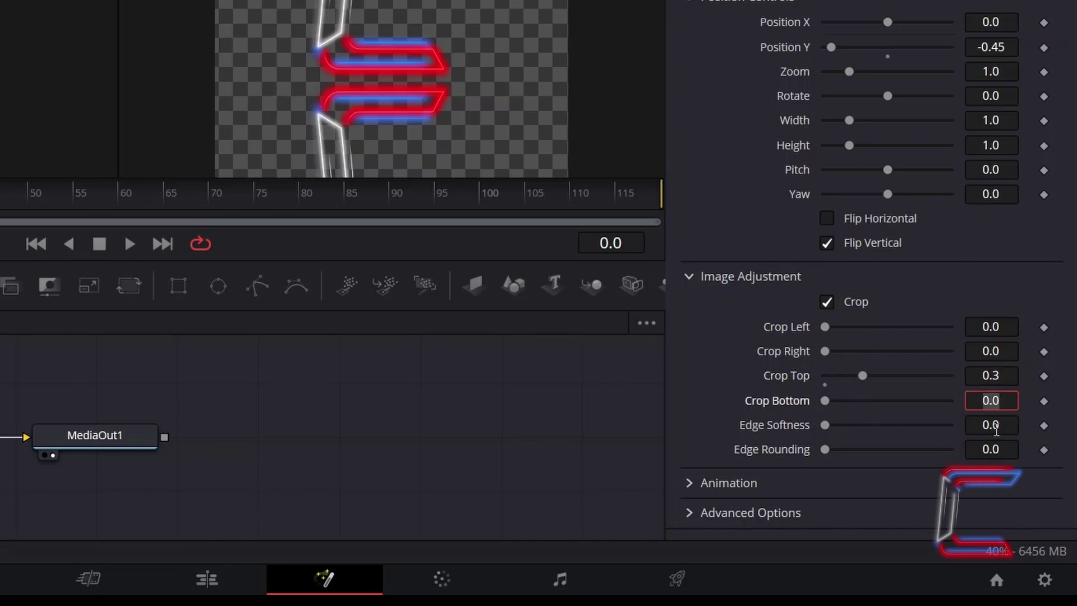
Step: Set Edge Softness to 10 and Edge Rounding to 1.0 on the reflection
left_click(1010, 431)
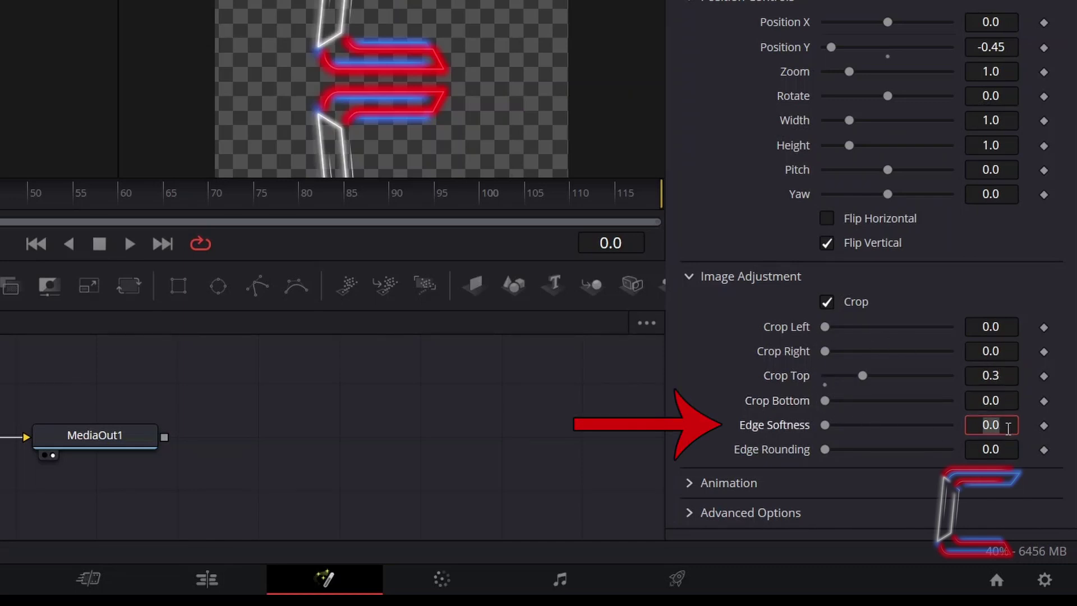
type("10")
key("Tab")
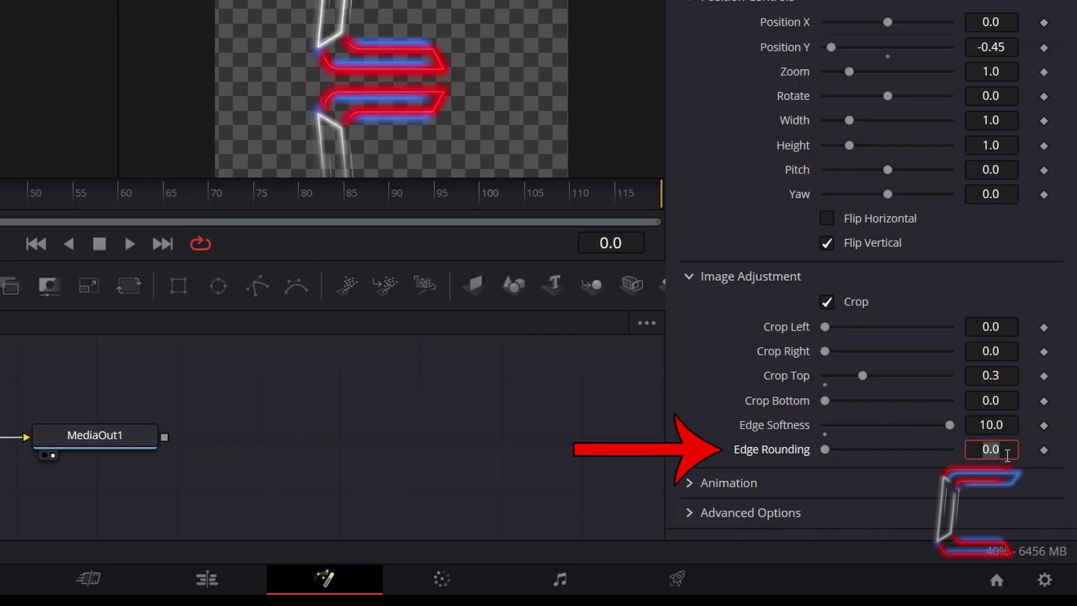
type("1")
key("Tab")
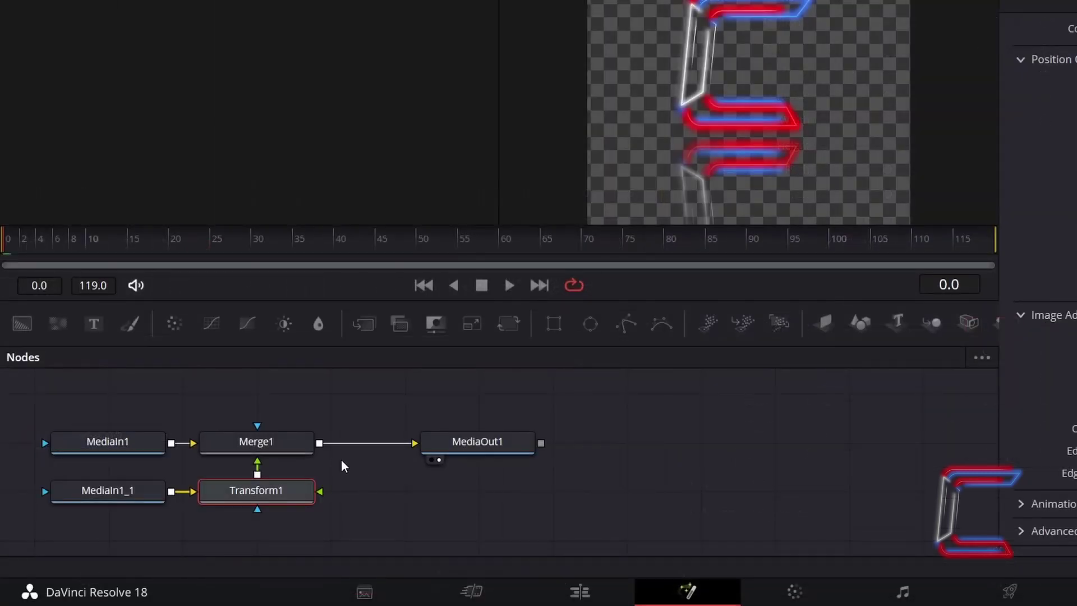
Step: Set the Merge1 node's Blend to 0.6 in the Inspector
left_click(304, 443)
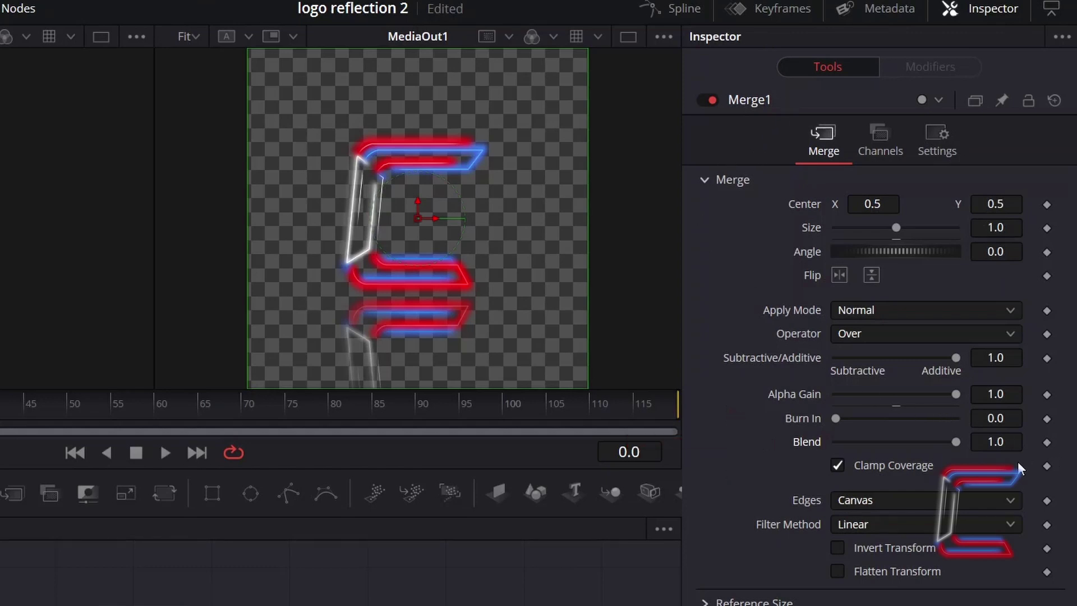
left_click(987, 441)
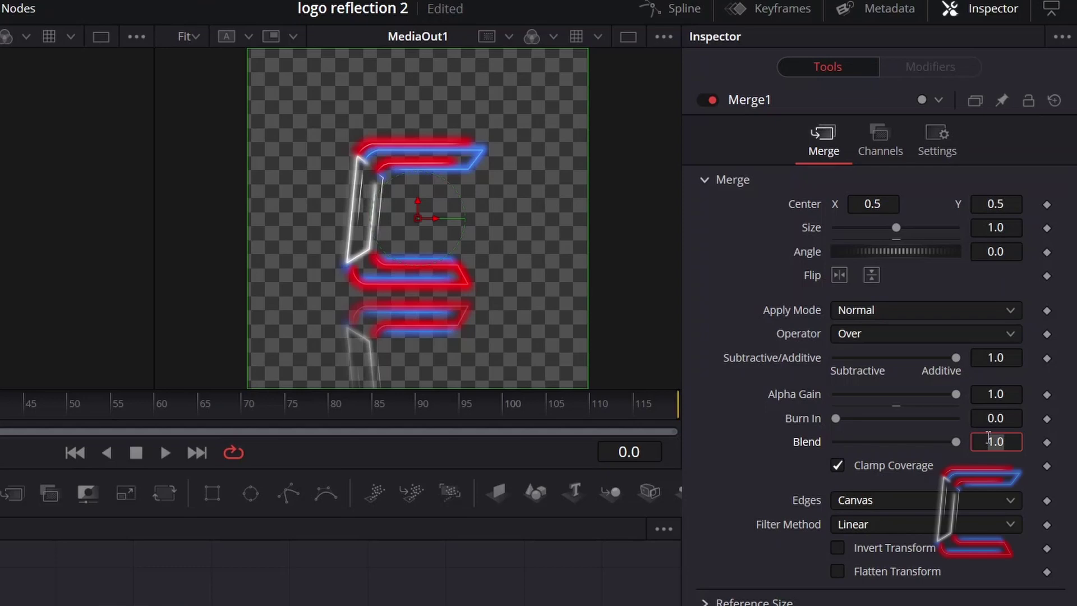
type("0.6")
key("Tab")
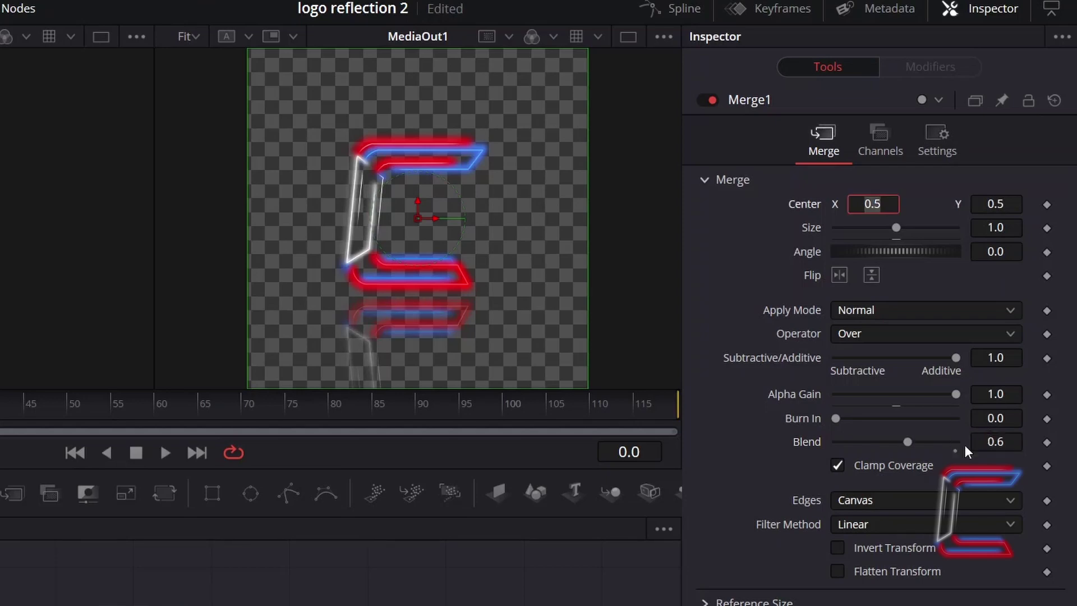